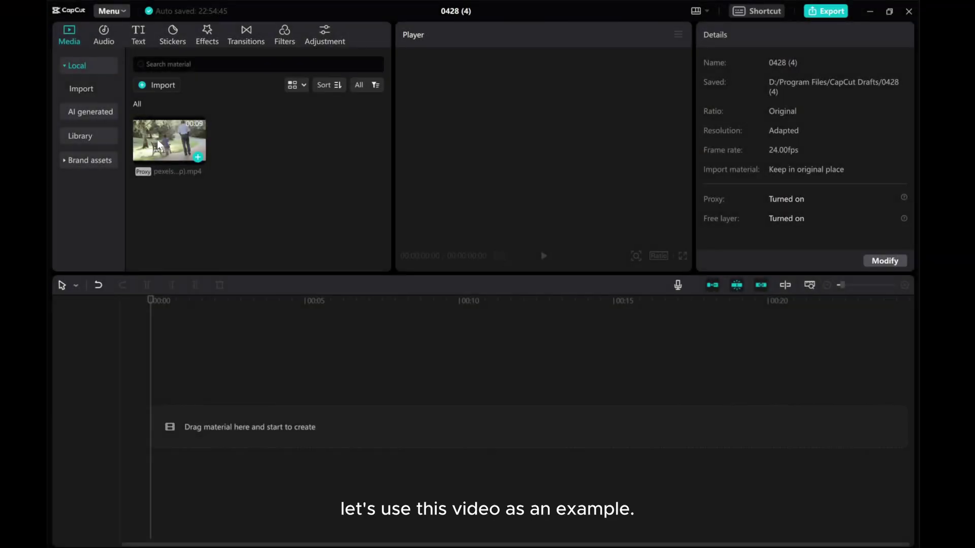
Place the park video on the timeline and turn off main track magnetism and clip linkage
{"action": "left_click_drag", "start_coordinate": [156, 141], "coordinate": [173, 430]}
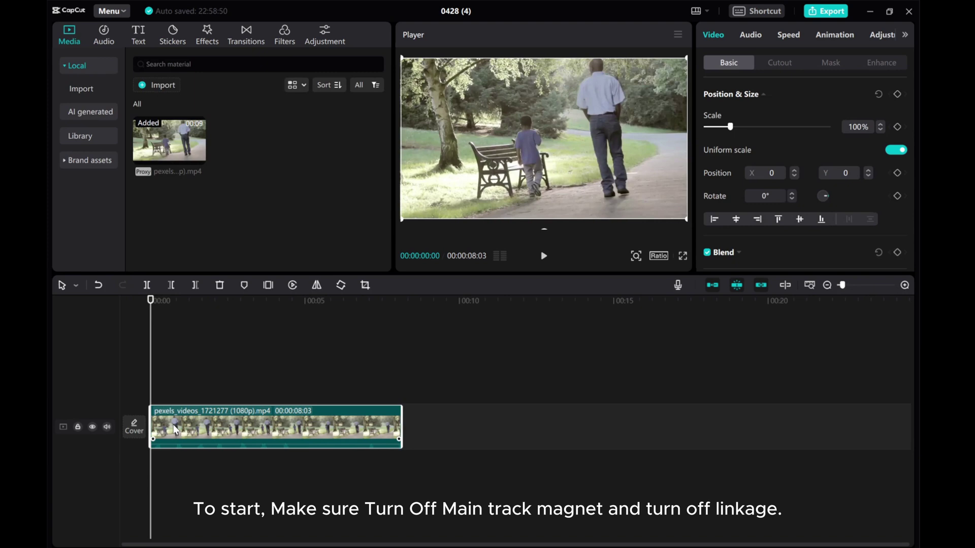
{"action": "left_click", "coordinate": [714, 286]}
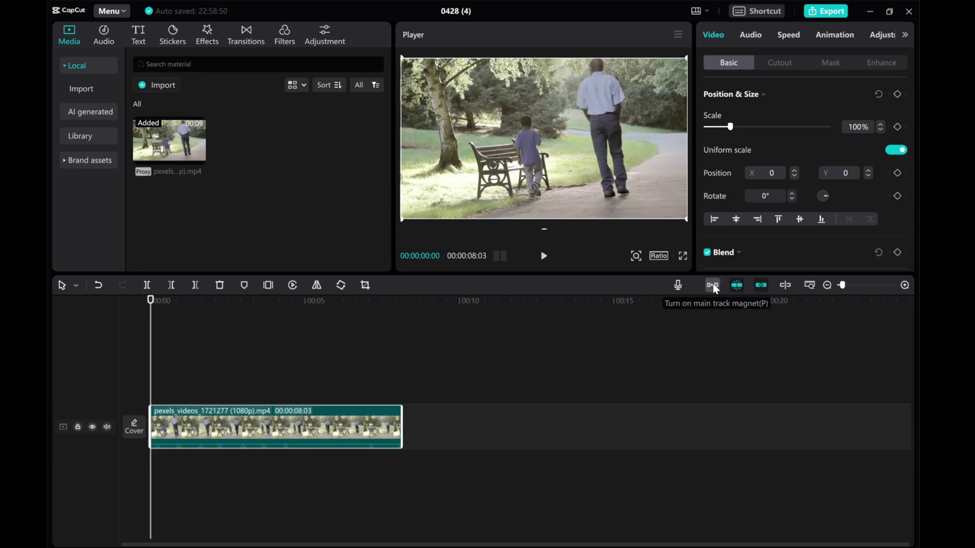
{"action": "left_click", "coordinate": [763, 286]}
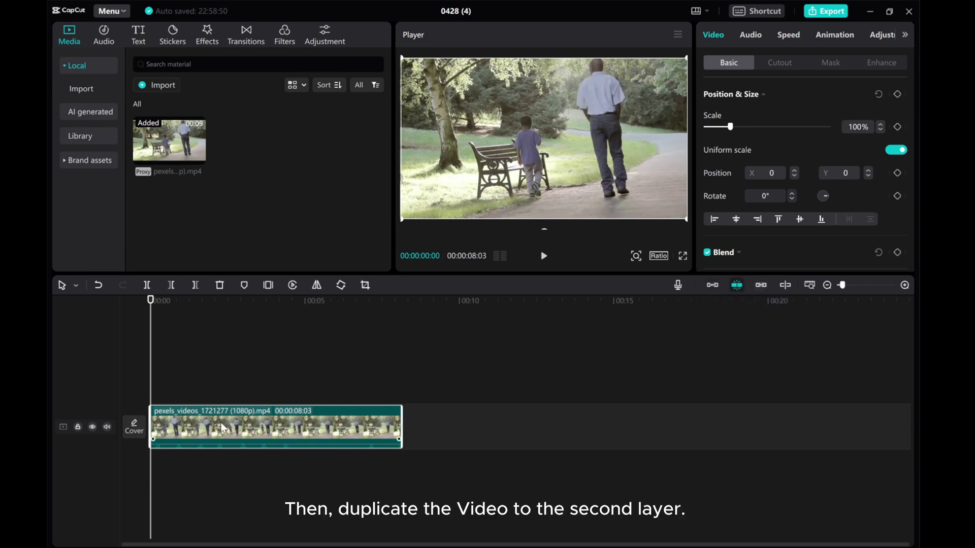
Copy the park clip and paste the duplicate onto a new track above it
{"action": "right_click", "coordinate": [197, 422]}
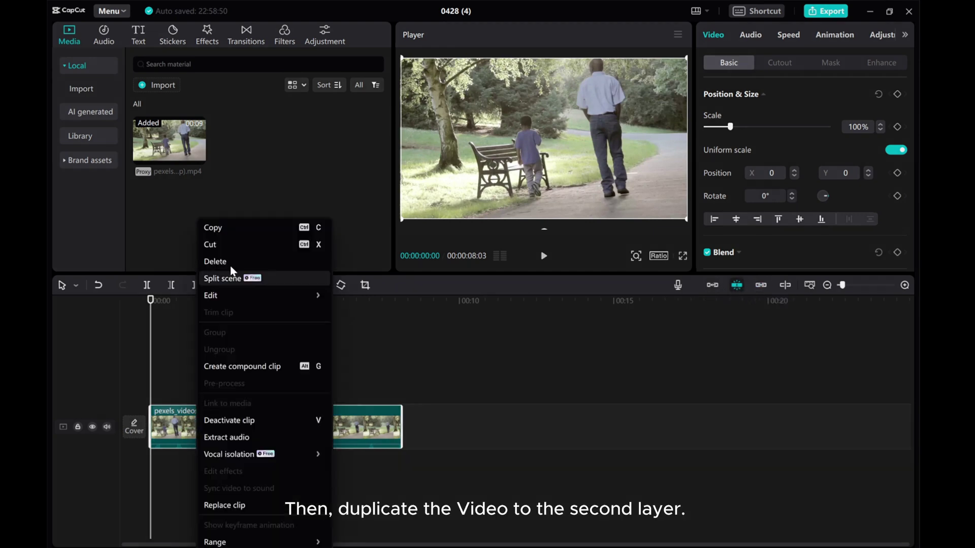
{"action": "left_click", "coordinate": [212, 228]}
{"action": "right_click", "coordinate": [160, 385]}
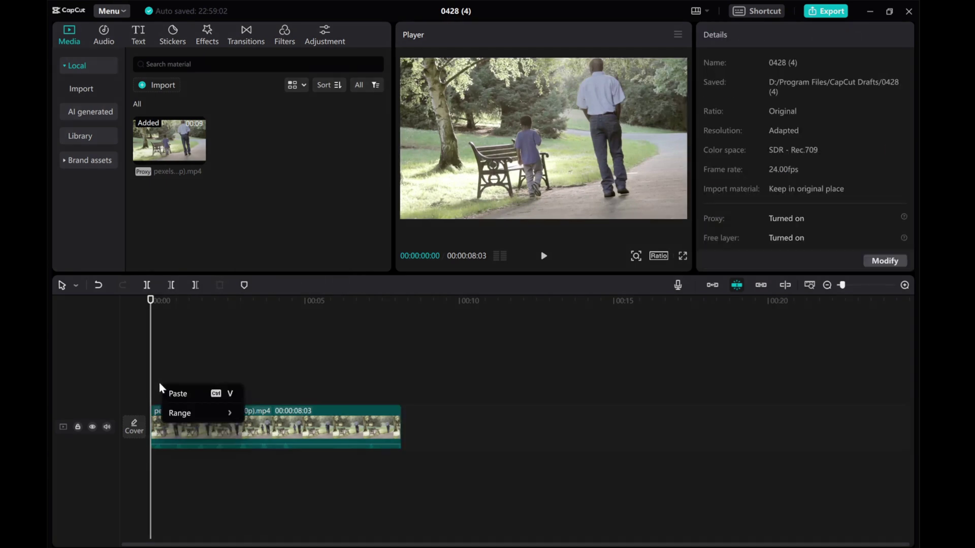
{"action": "left_click", "coordinate": [172, 397]}
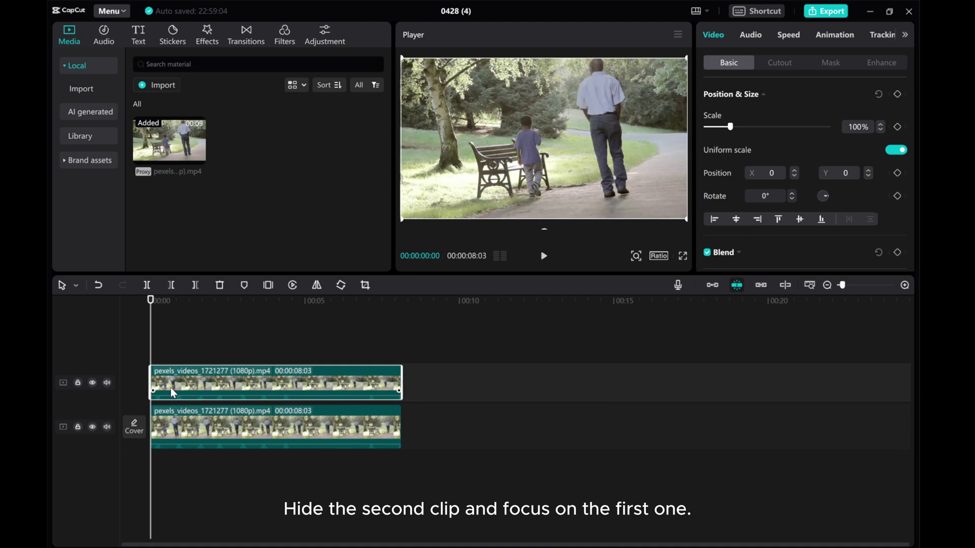
Hide the top copy and insert a freeze frame on the bottom clip at 0:19
{"action": "left_click", "coordinate": [92, 383]}
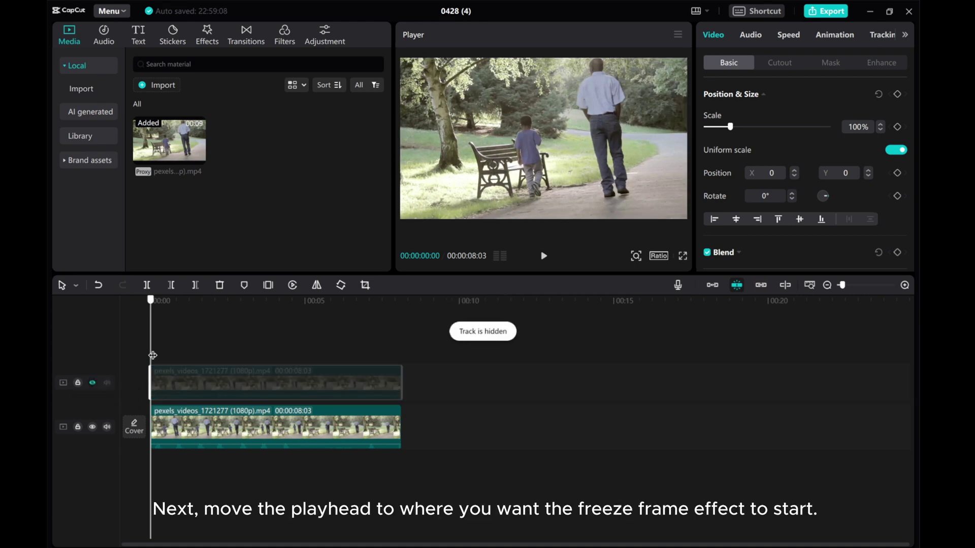
{"action": "left_click_drag", "start_coordinate": [152, 355], "coordinate": [175, 357]}
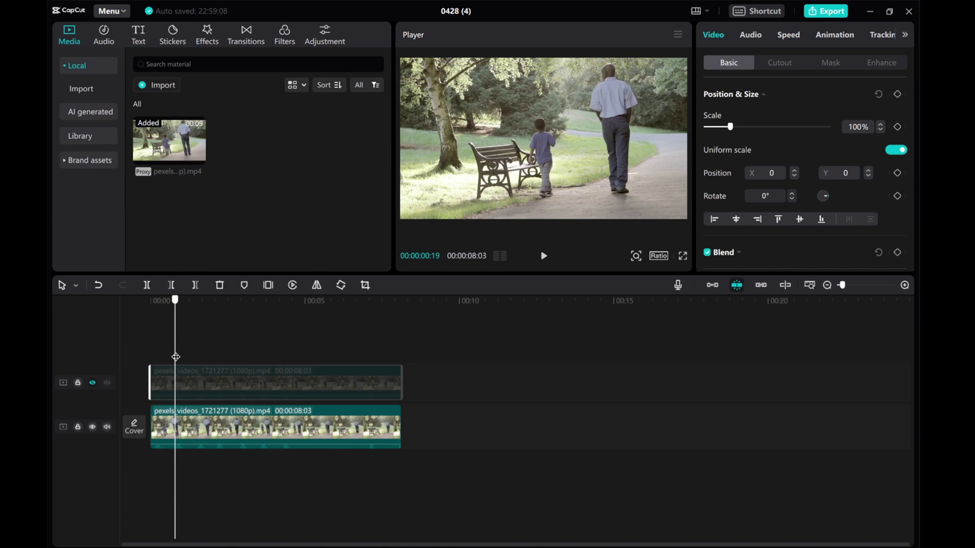
{"action": "left_click", "coordinate": [182, 424]}
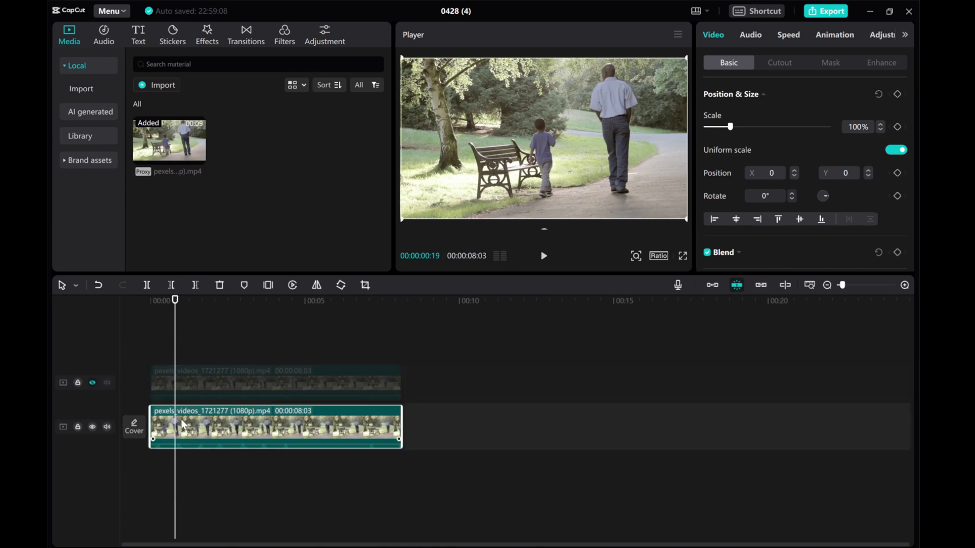
{"action": "left_click", "coordinate": [268, 285]}
Delete the footage before and after the freeze, then stretch the Freeze clip to the original's end
{"action": "right_click", "coordinate": [163, 424]}
{"action": "left_click", "coordinate": [185, 261]}
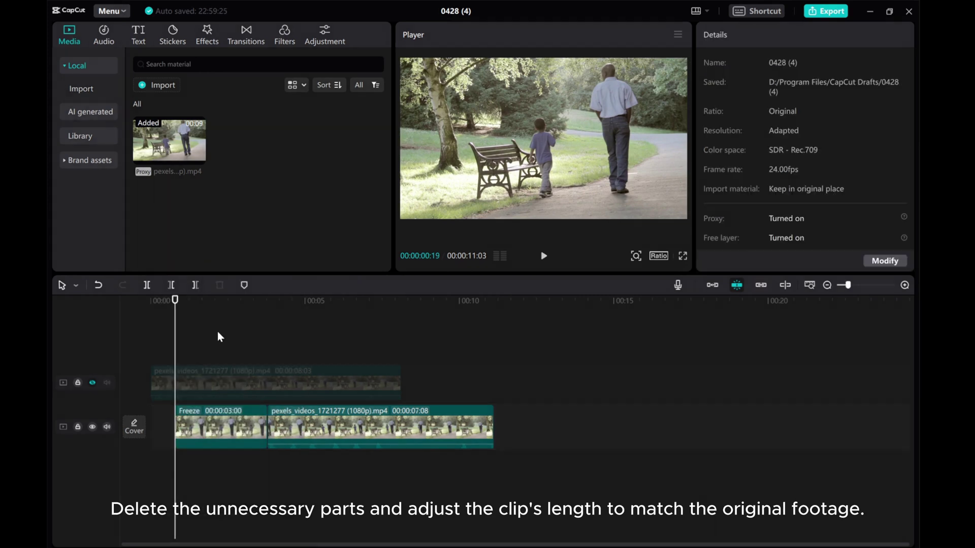
{"action": "left_click", "coordinate": [316, 429]}
{"action": "right_click", "coordinate": [316, 429]}
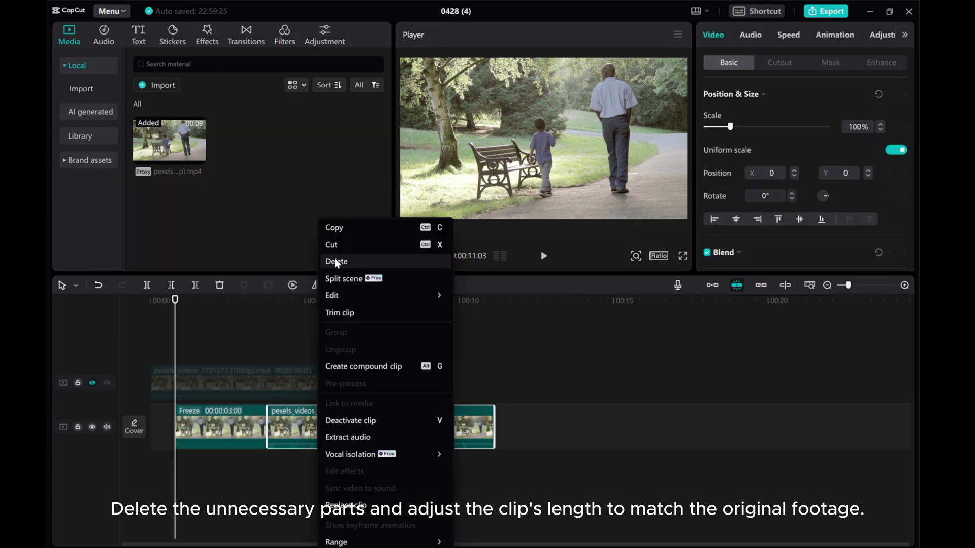
{"action": "left_click", "coordinate": [336, 262]}
{"action": "left_click", "coordinate": [243, 430]}
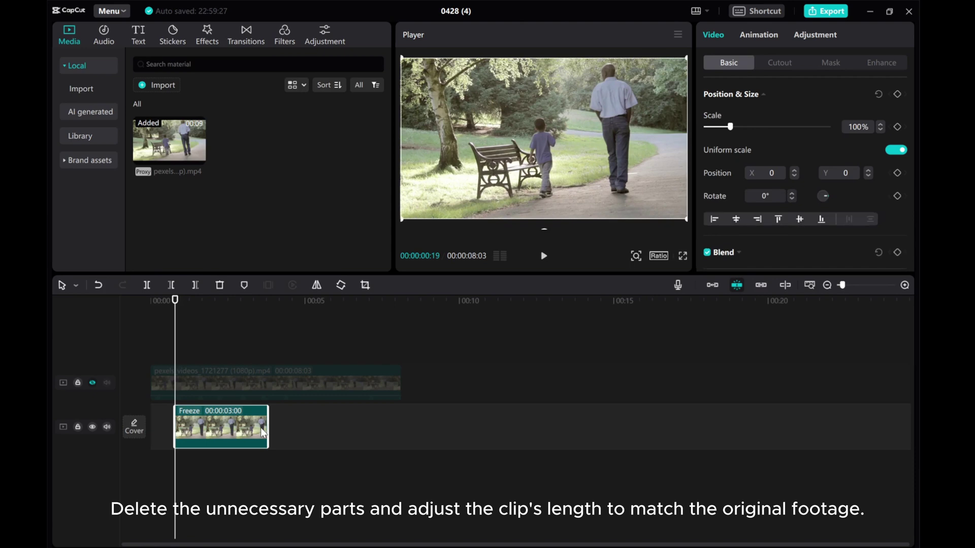
{"action": "left_click_drag", "start_coordinate": [266, 425], "coordinate": [416, 420]}
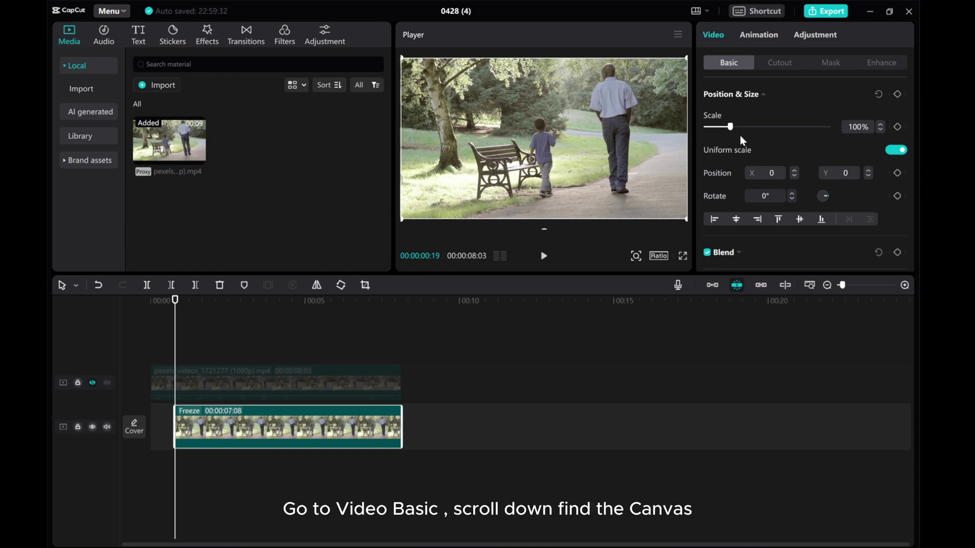
Give the Freeze clip a solid Color canvas background in coral
{"action": "scroll", "coordinate": [741, 181], "scroll_direction": "down", "scroll_amount": 5}
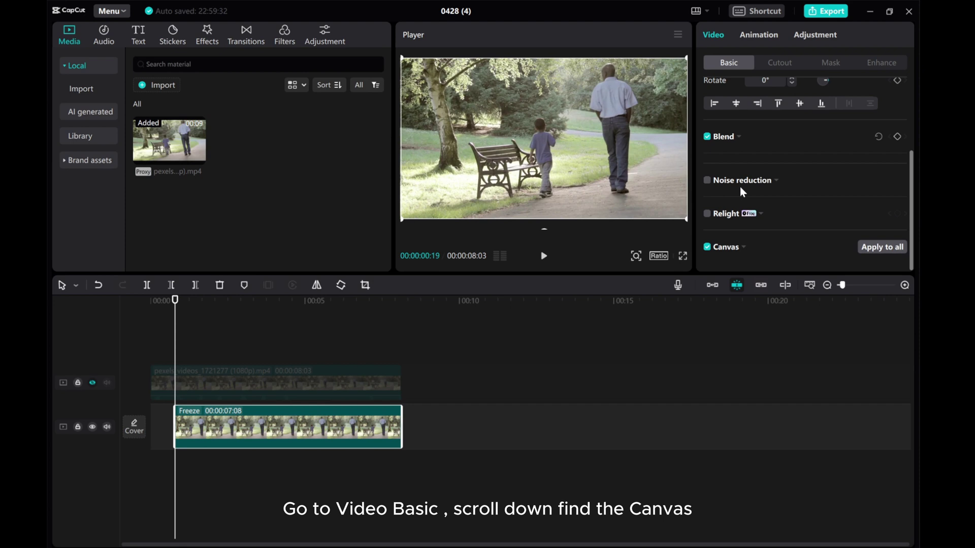
{"action": "left_click", "coordinate": [740, 248]}
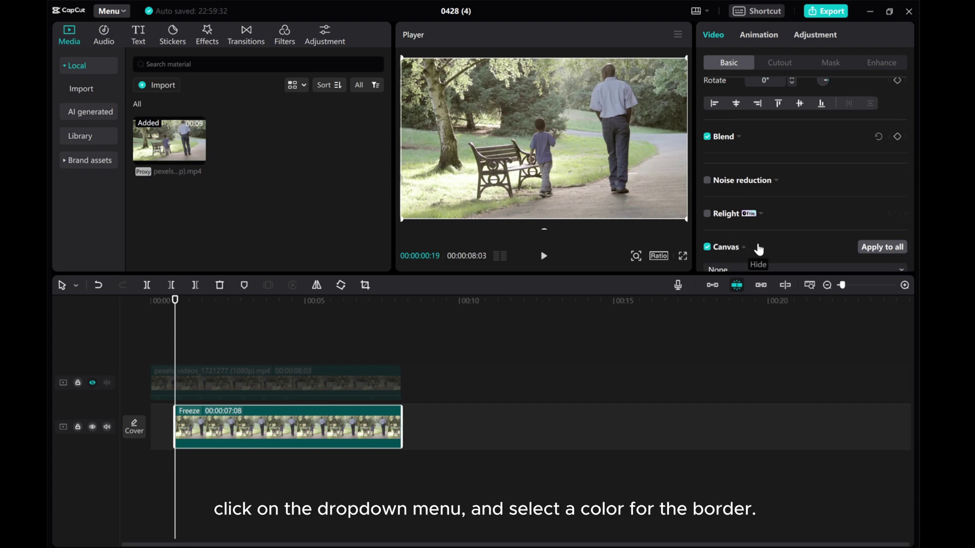
{"action": "left_click", "coordinate": [760, 247]}
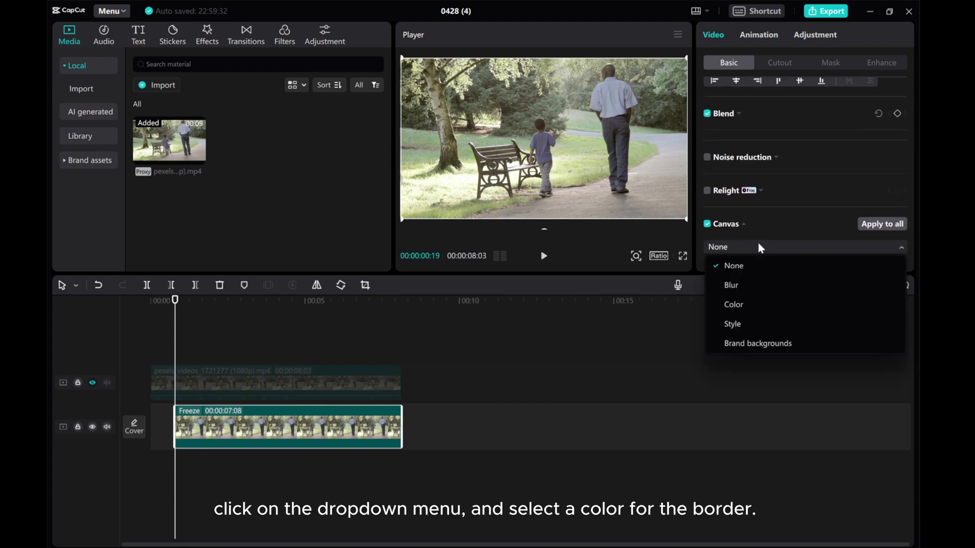
{"action": "left_click", "coordinate": [733, 305]}
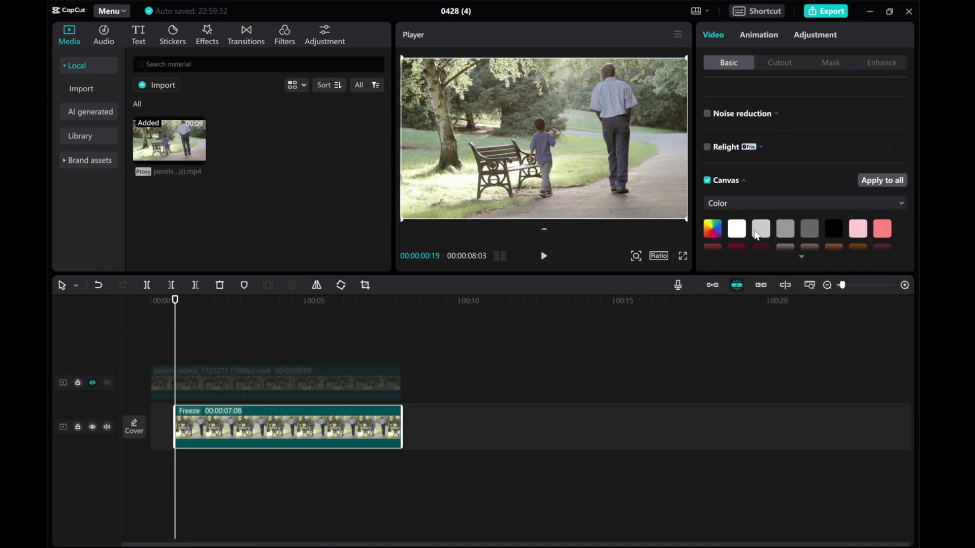
{"action": "left_click", "coordinate": [882, 229]}
Keyframe Position & Size at the freeze start, then set Scale to 95% a few frames later
{"action": "scroll", "coordinate": [755, 159], "scroll_direction": "up", "scroll_amount": 5}
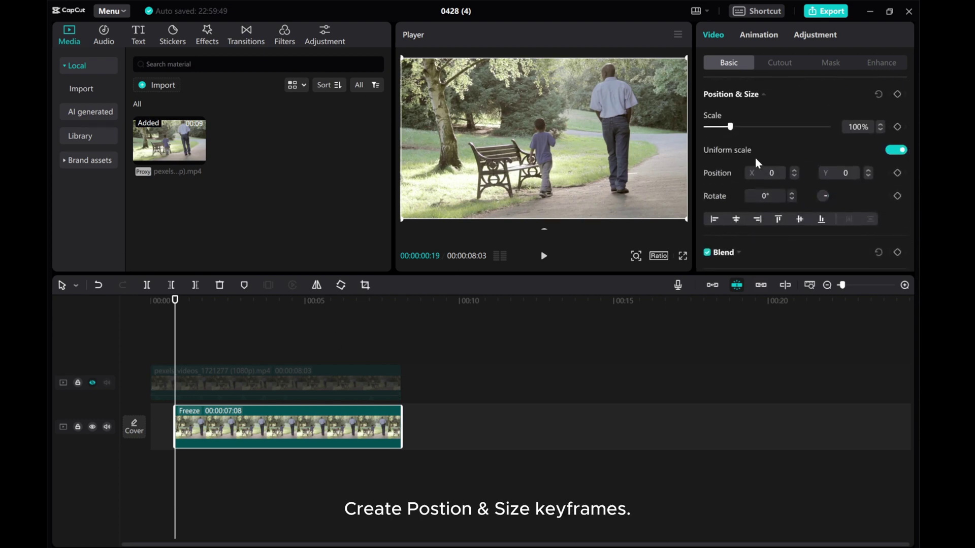
{"action": "left_click", "coordinate": [897, 94]}
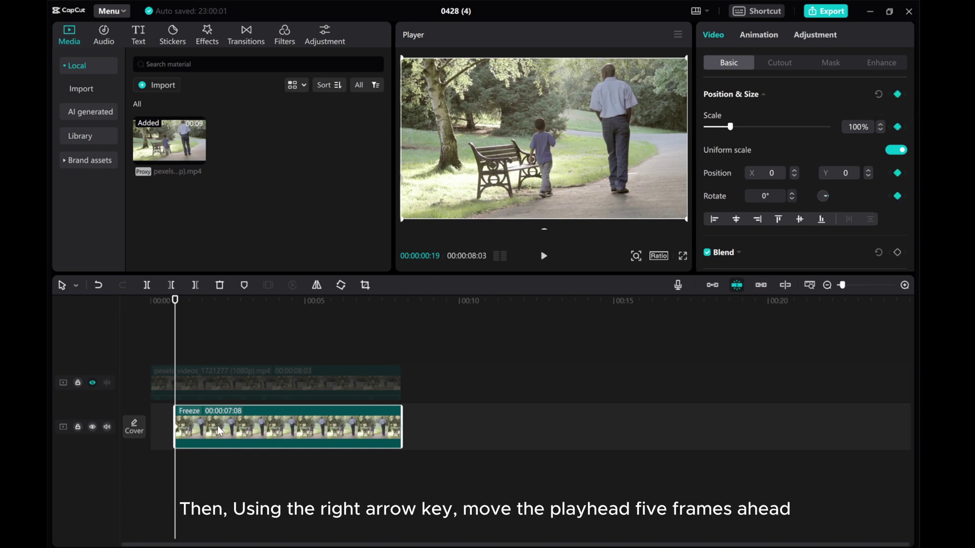
{"action": "key", "text": "Right"}
{"action": "key", "text": "Right"}
{"action": "key", "text": "Right"}
{"action": "key", "text": "Right"}
{"action": "key", "text": "Right"}
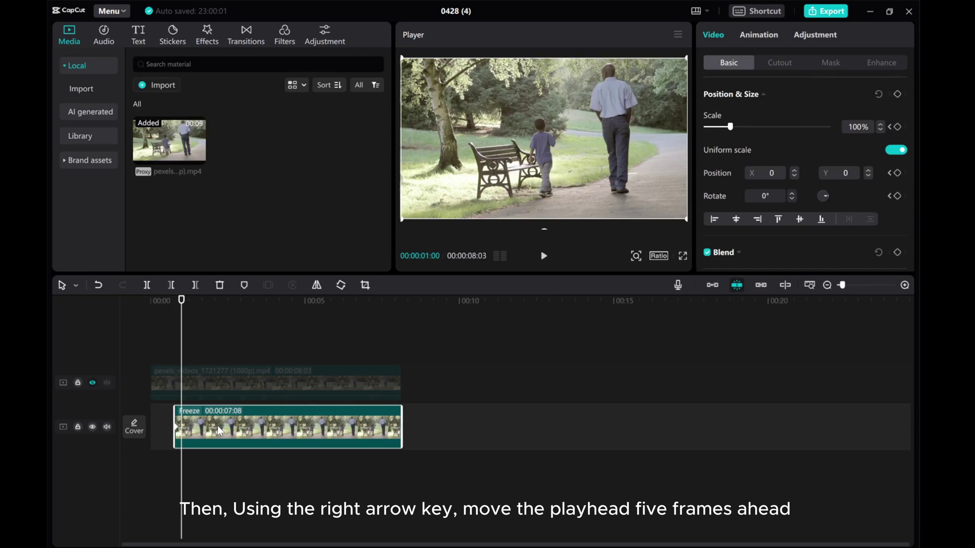
{"action": "left_click_drag", "start_coordinate": [865, 127], "coordinate": [851, 127]}
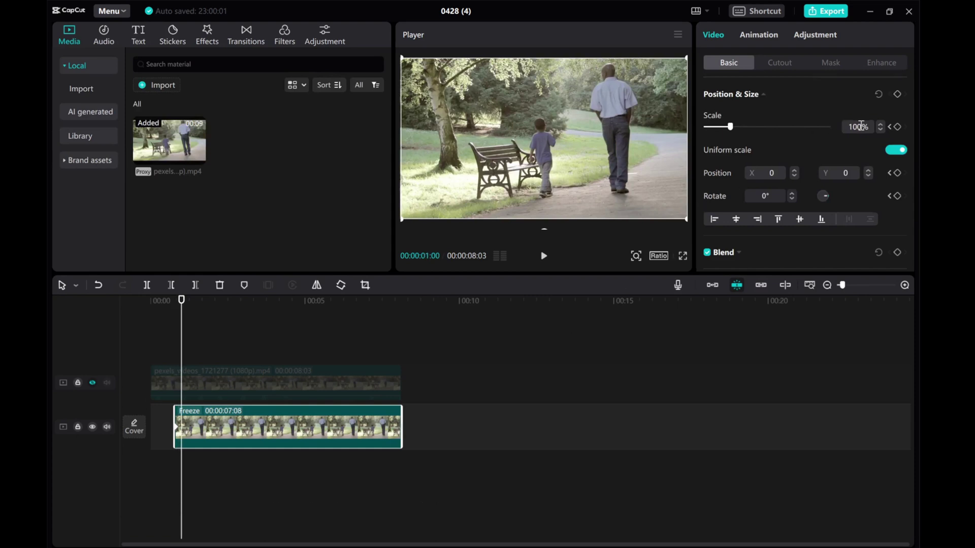
{"action": "type", "text": "95"}
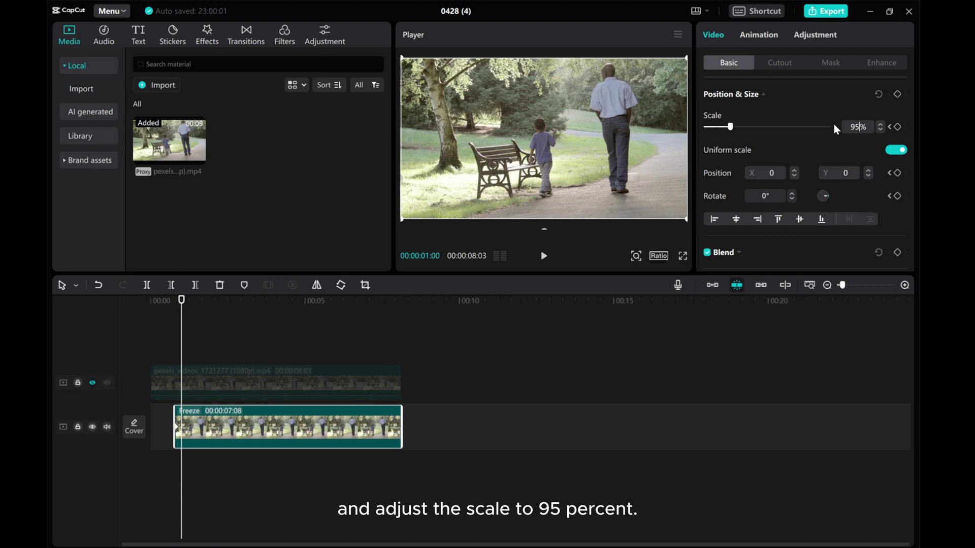
{"action": "key", "text": "Return"}
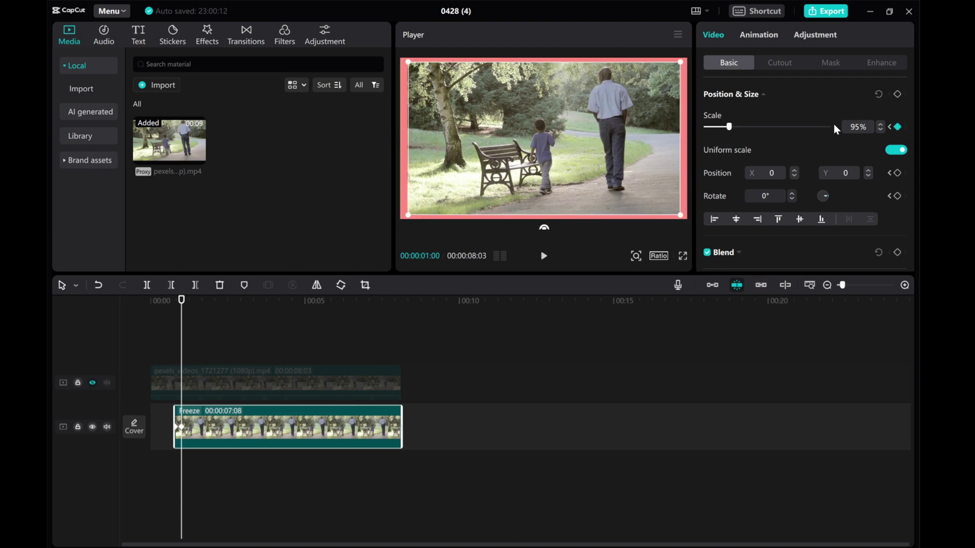
Make the freeze clip Compound clip1, unhide the original track, and move Compound clip1 above it
{"action": "right_click", "coordinate": [239, 428]}
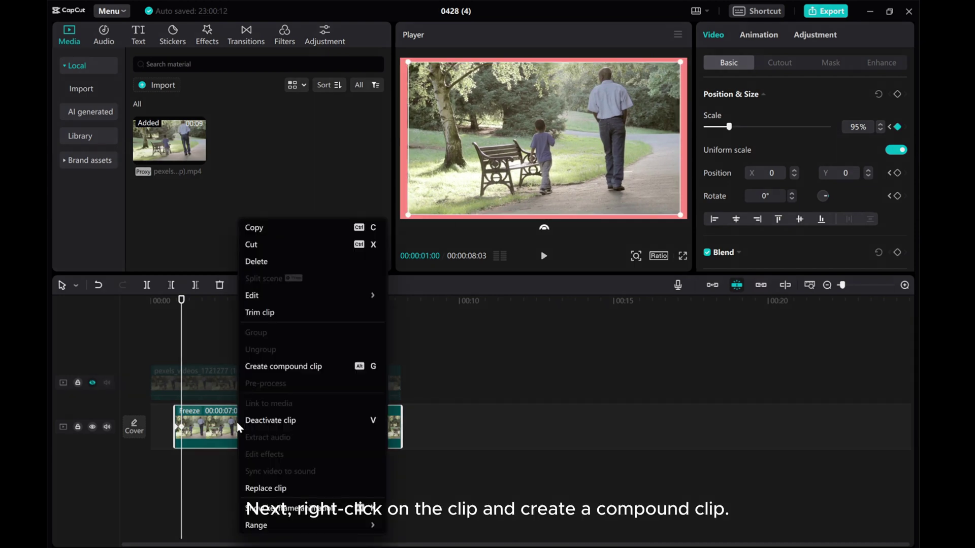
{"action": "left_click", "coordinate": [277, 366]}
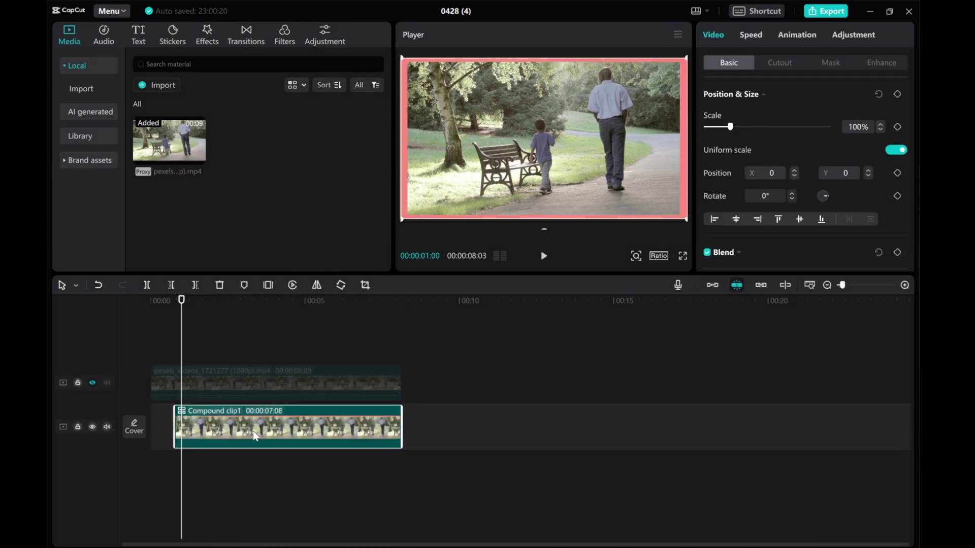
{"action": "left_click", "coordinate": [92, 383]}
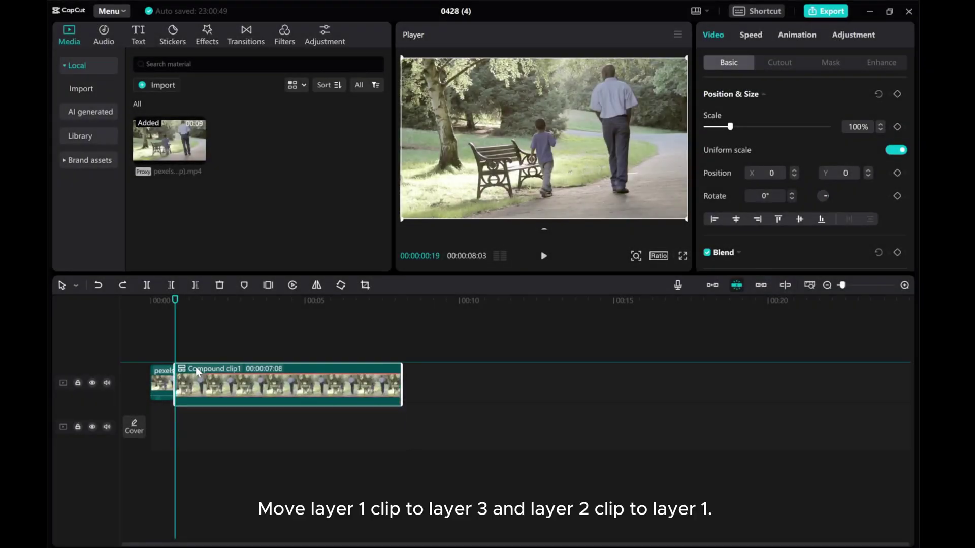
{"action": "left_click_drag", "start_coordinate": [196, 367], "coordinate": [194, 338]}
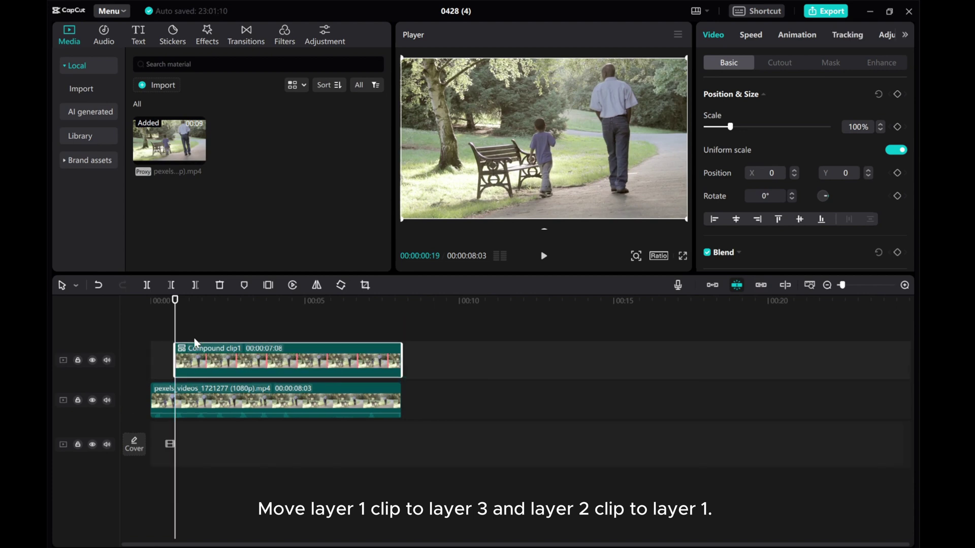
{"action": "left_click", "coordinate": [198, 401]}
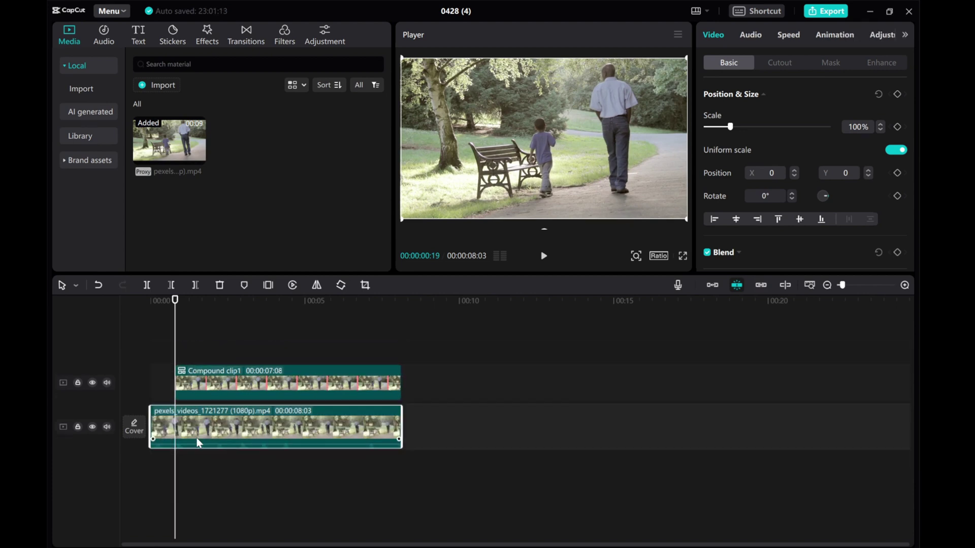
Keyframe Compound clip1, then at 1:02 set Scale 56%, Rotate -15° and shift it up-left
{"action": "left_click", "coordinate": [215, 380]}
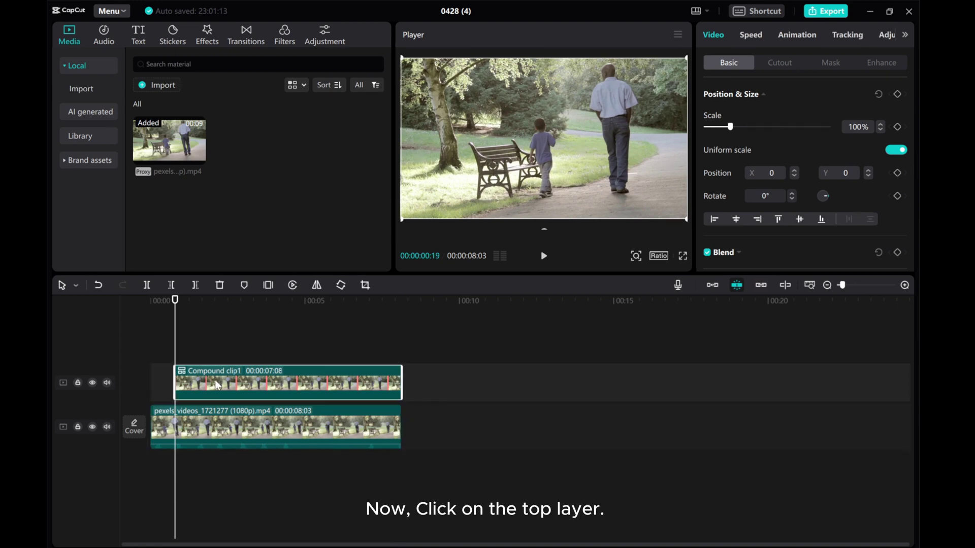
{"action": "left_click", "coordinate": [896, 95]}
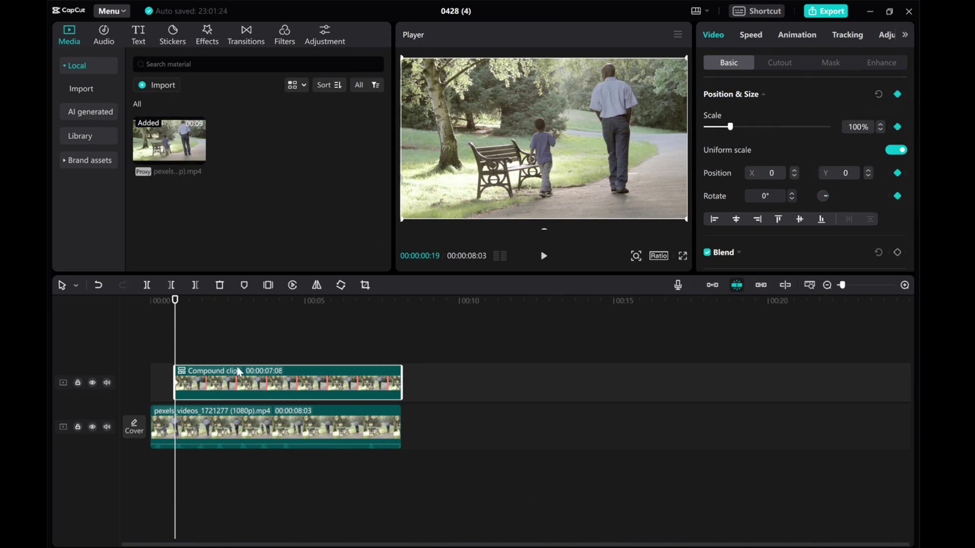
{"action": "key", "text": "Right"}
{"action": "key", "text": "Right"}
{"action": "key", "text": "Right"}
{"action": "key", "text": "Right"}
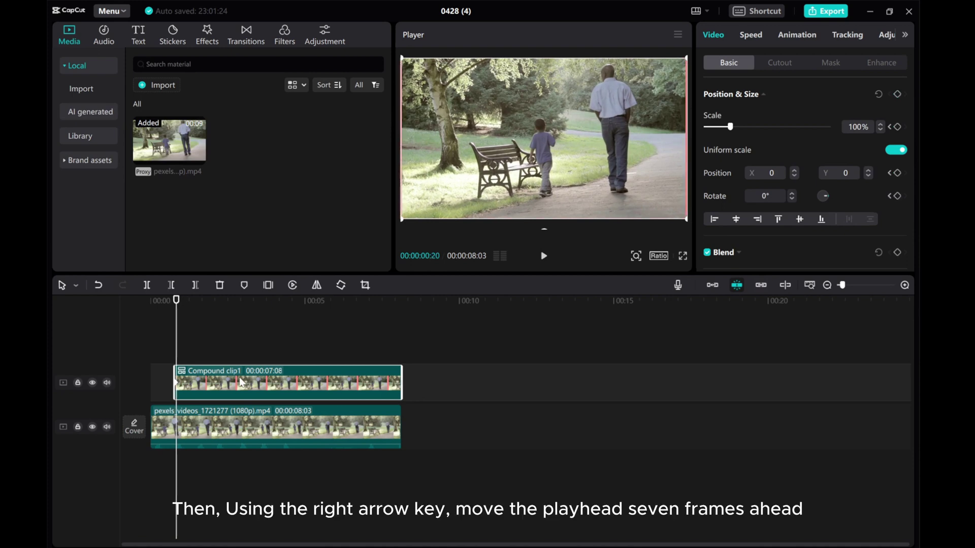
{"action": "key", "text": "Right"}
{"action": "key", "text": "Right"}
{"action": "key", "text": "Right"}
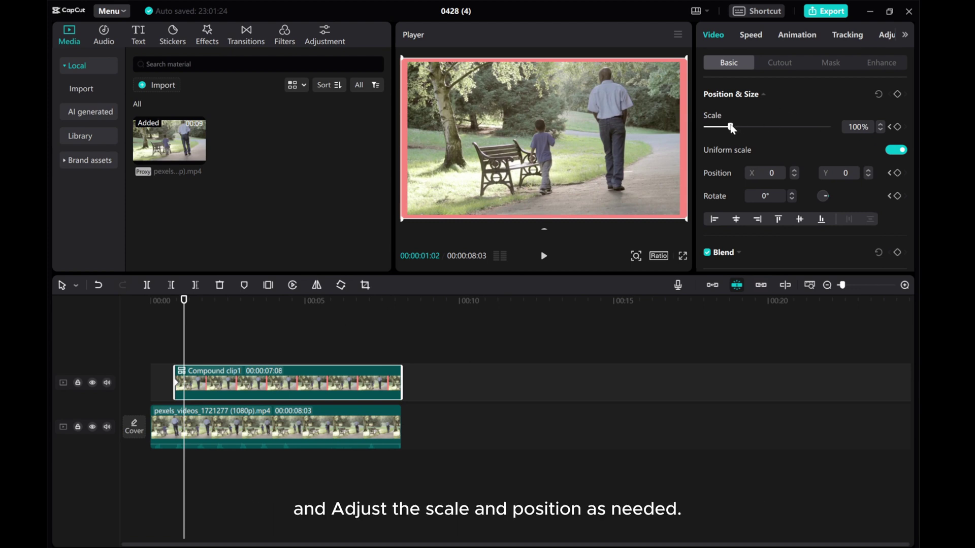
{"action": "left_click_drag", "start_coordinate": [731, 129], "coordinate": [723, 129]}
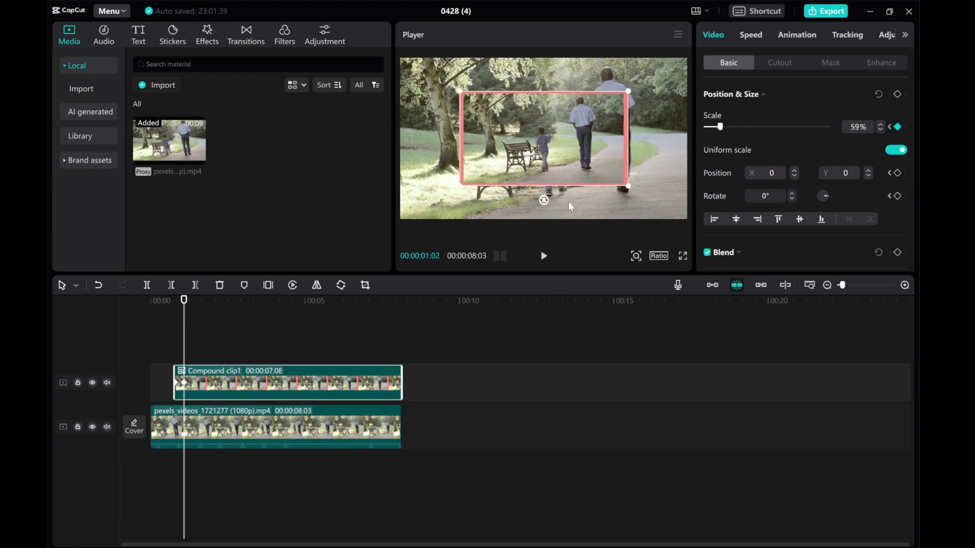
{"action": "left_click_drag", "start_coordinate": [544, 200], "coordinate": [525, 157]}
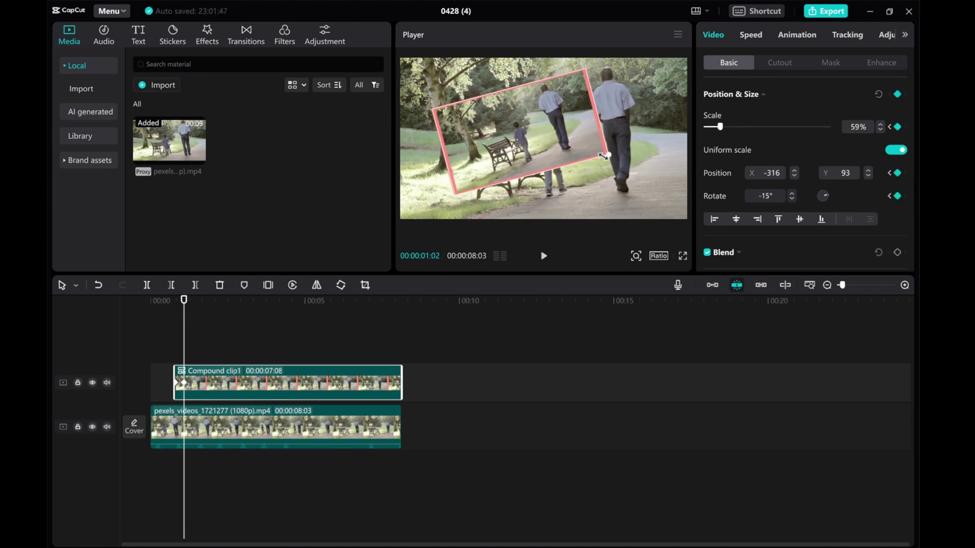
{"action": "left_click_drag", "start_coordinate": [603, 156], "coordinate": [574, 148]}
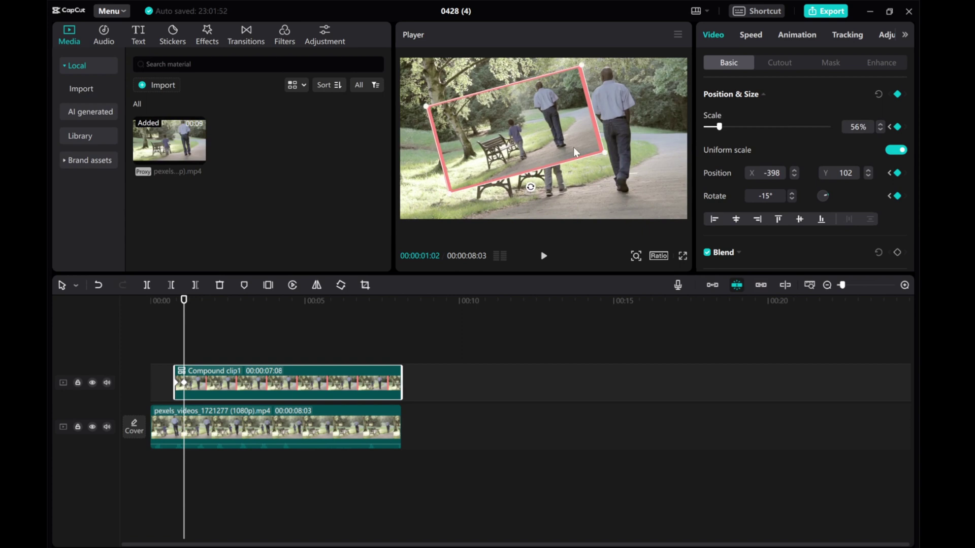
Preview the shrink-and-tilt animation and return the playhead to the freeze point
{"action": "left_click", "coordinate": [165, 328]}
{"action": "left_click", "coordinate": [544, 256]}
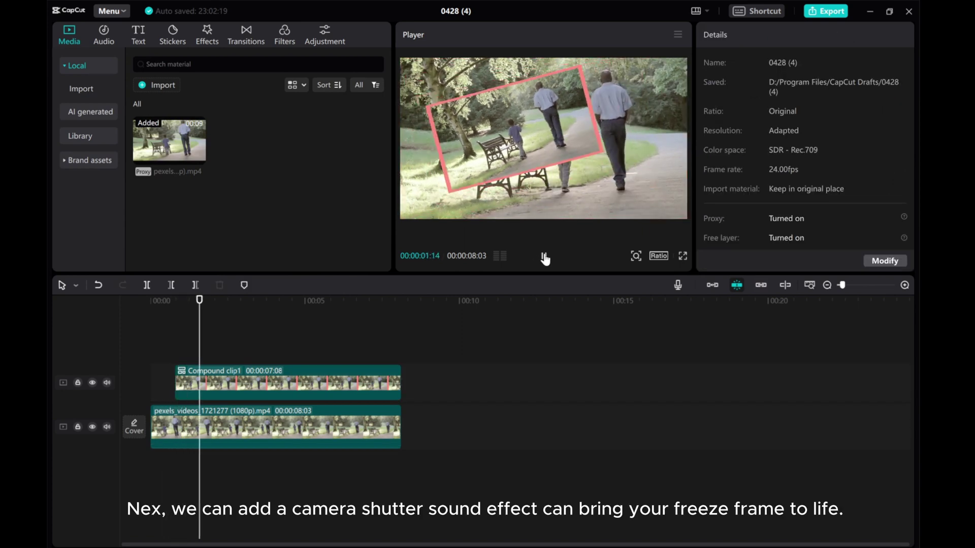
{"action": "left_click", "coordinate": [543, 256]}
{"action": "left_click_drag", "start_coordinate": [209, 348], "coordinate": [175, 350]}
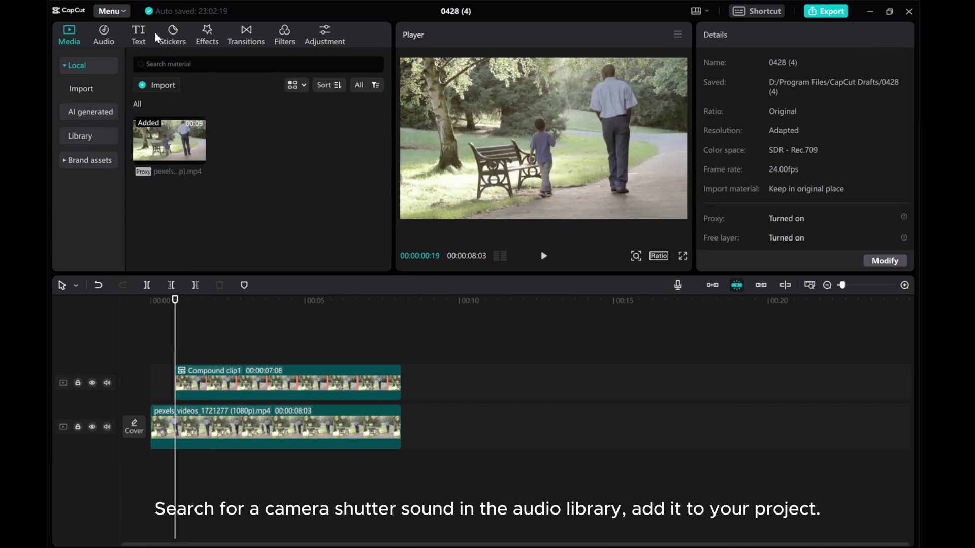
Search 'camera shutter' and add Shutter sound Camera Kasha to a new audio track
{"action": "left_click", "coordinate": [100, 33]}
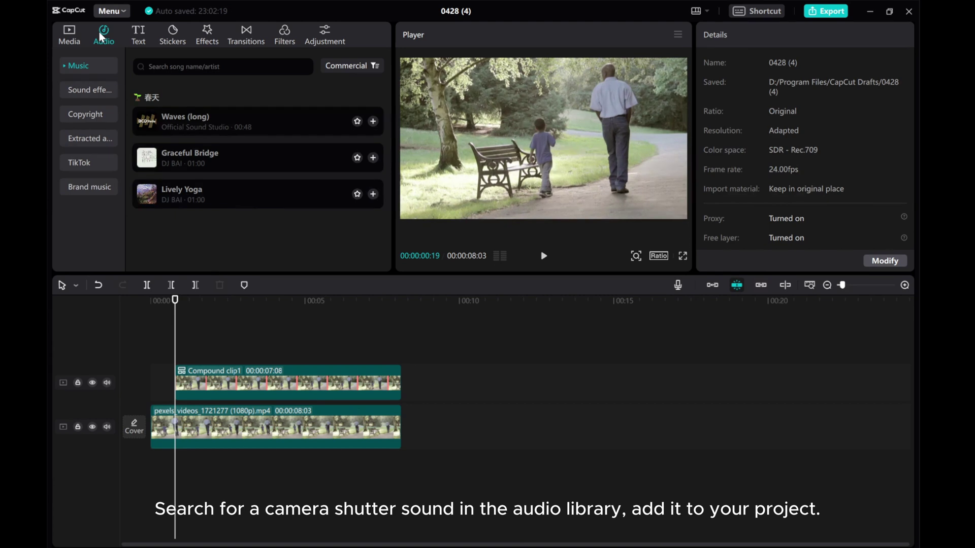
{"action": "left_click", "coordinate": [158, 65]}
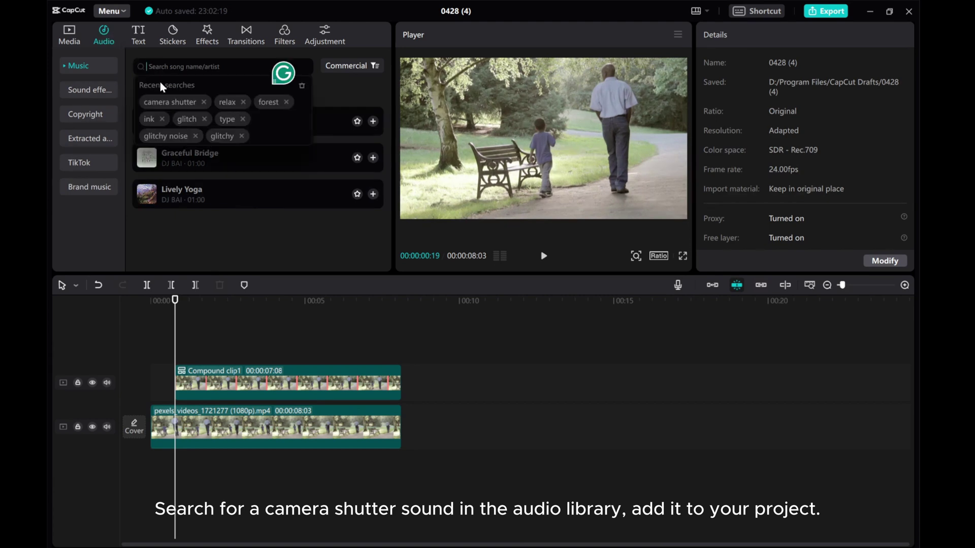
{"action": "left_click", "coordinate": [162, 102]}
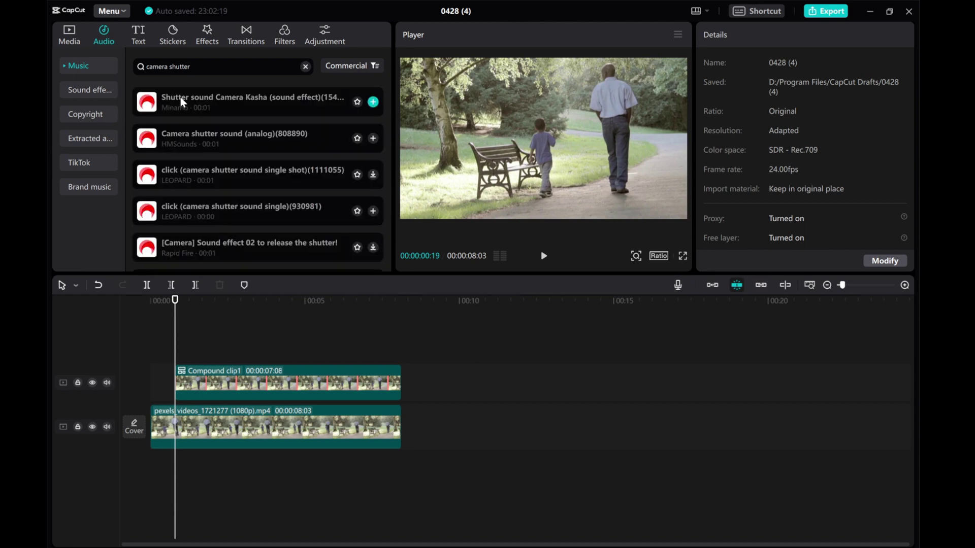
{"action": "left_click", "coordinate": [181, 97]}
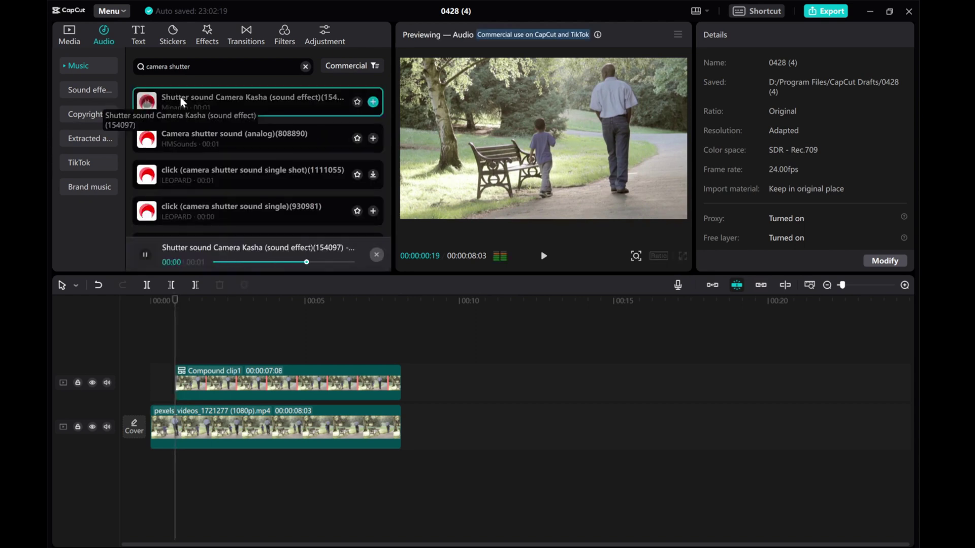
{"action": "left_click", "coordinate": [373, 101]}
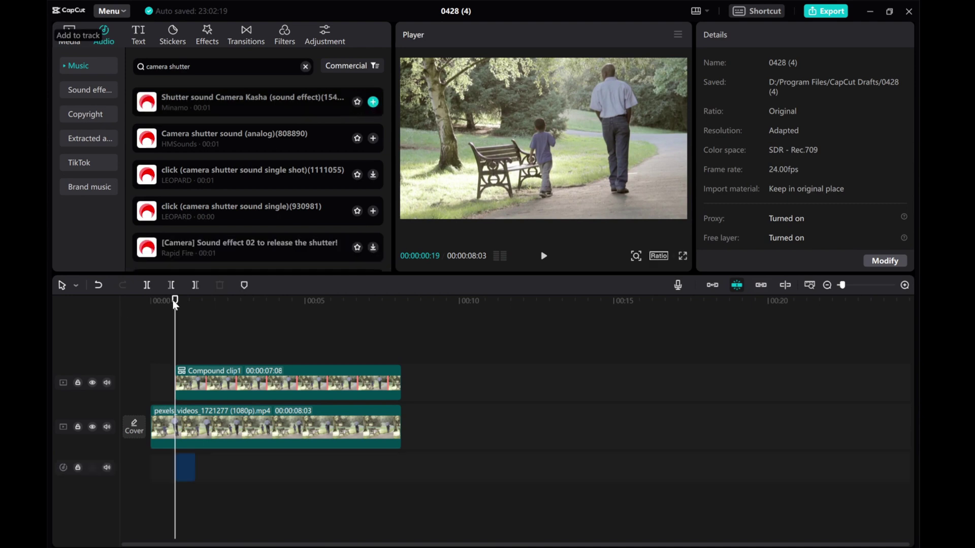
{"action": "left_click_drag", "start_coordinate": [175, 304], "coordinate": [160, 314]}
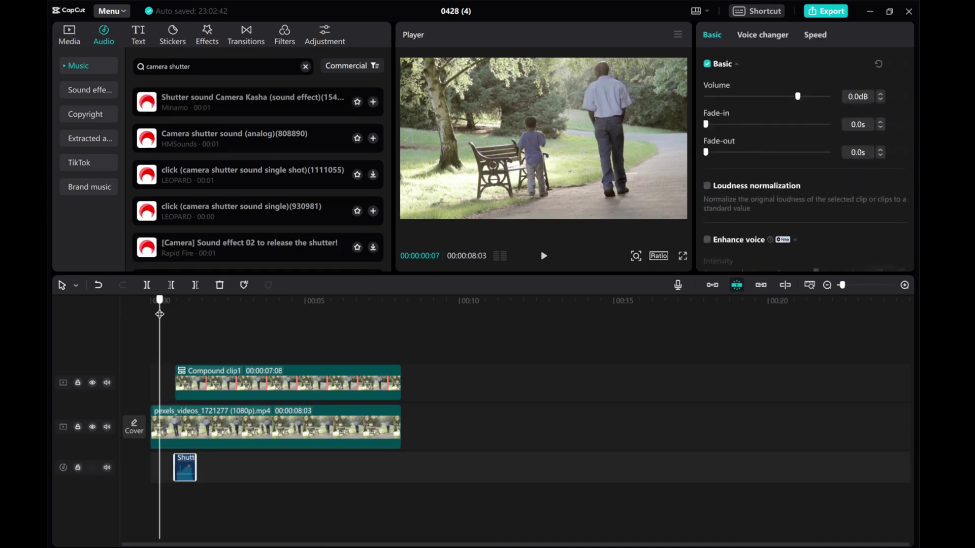
{"action": "left_click", "coordinate": [544, 256]}
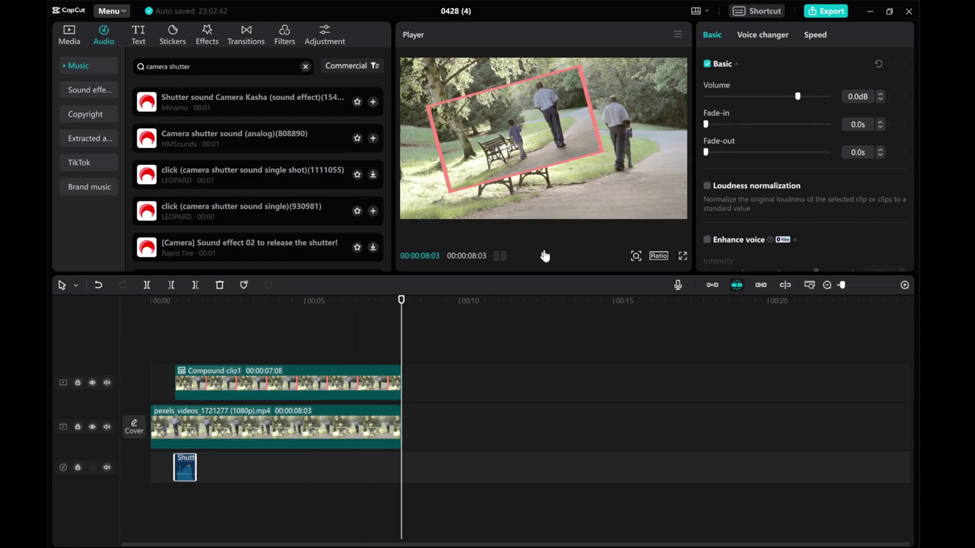
{"action": "left_click", "coordinate": [150, 300]}
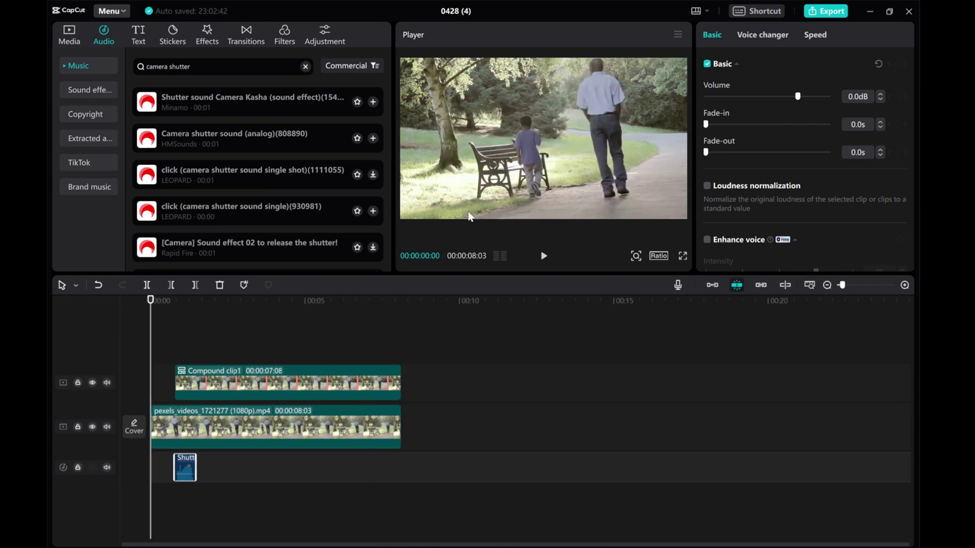
{"action": "left_click", "coordinate": [544, 256]}
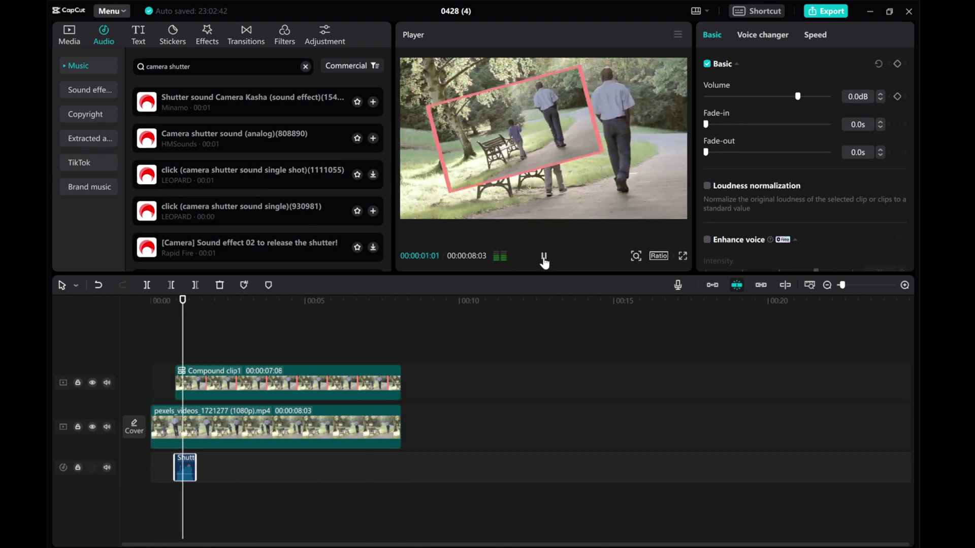